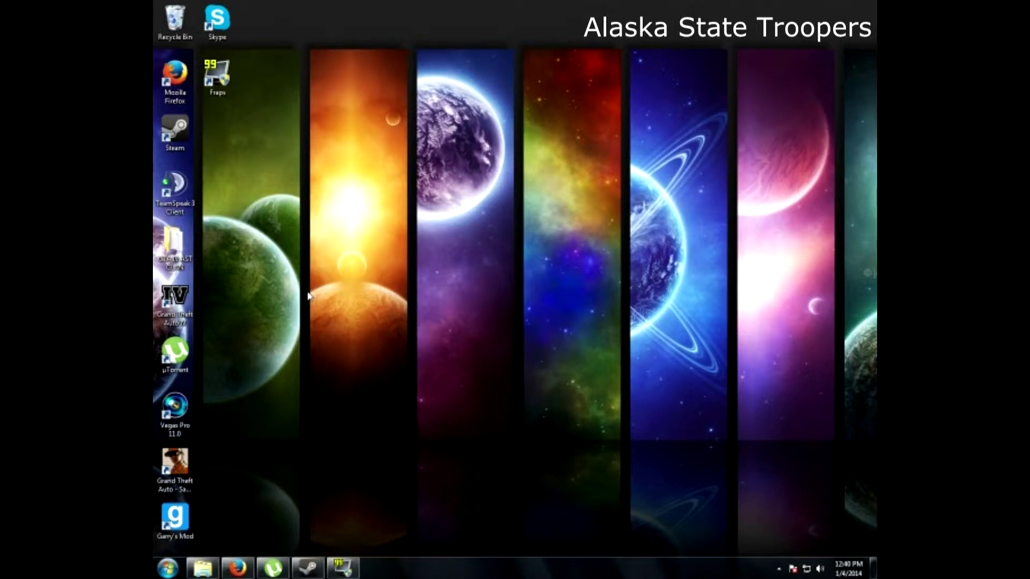
# Open the GTAIV install folder under Steam\SteamApps\common, which lists the commandline text file
pyautogui.click(180, 309)
pyautogui.click(202, 568)
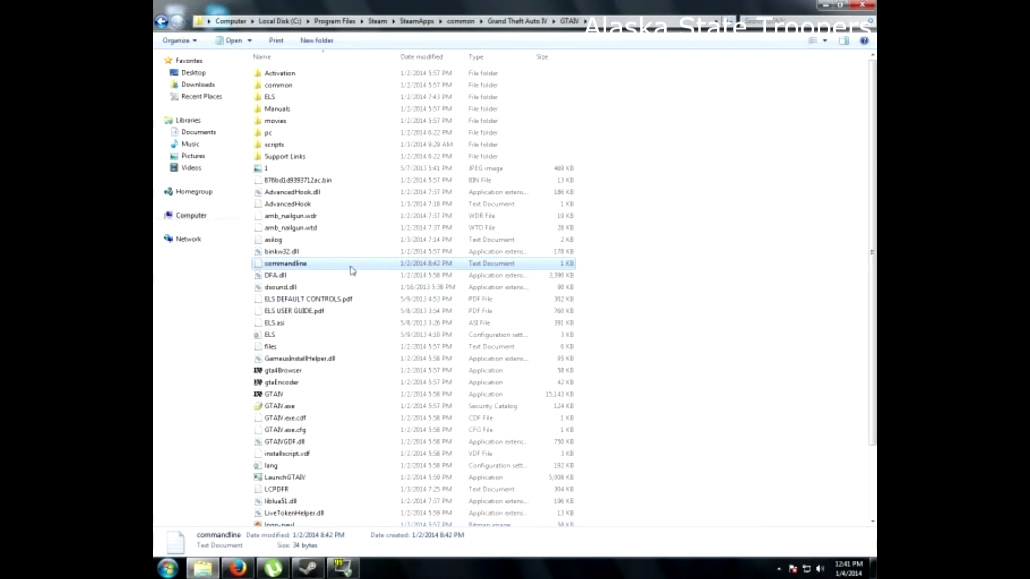
pyautogui.click(678, 287)
pyautogui.scroll(-2, 517, 218)
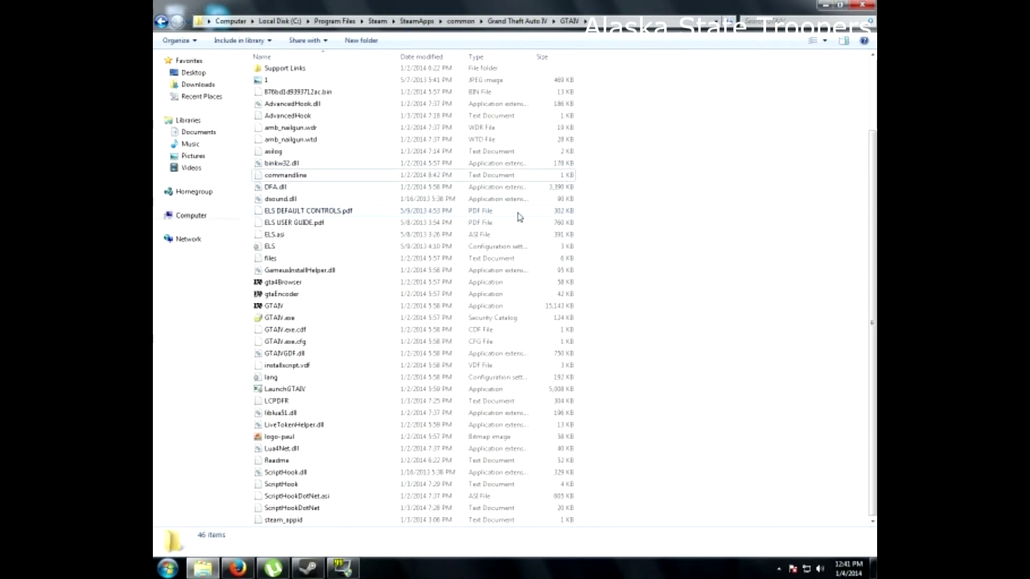
pyautogui.scroll(3, 518, 219)
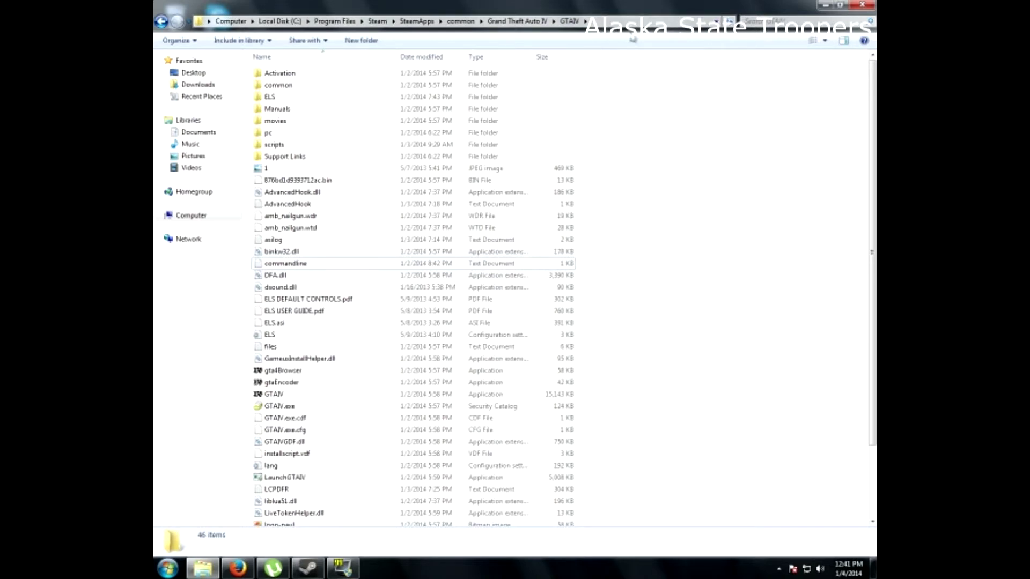
pyautogui.scroll(-3, 376, 239)
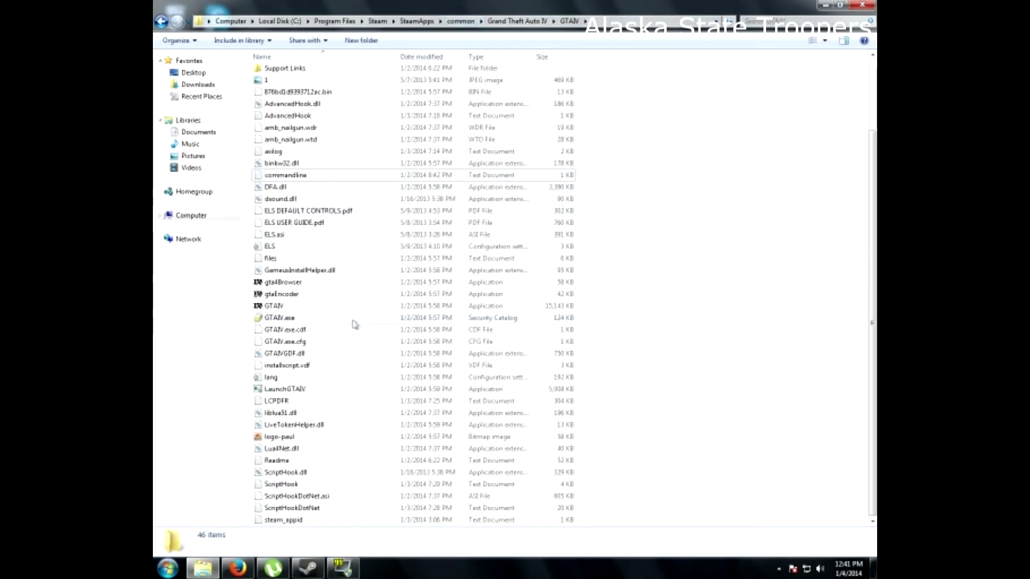
pyautogui.scroll(2, 358, 326)
pyautogui.click(278, 239)
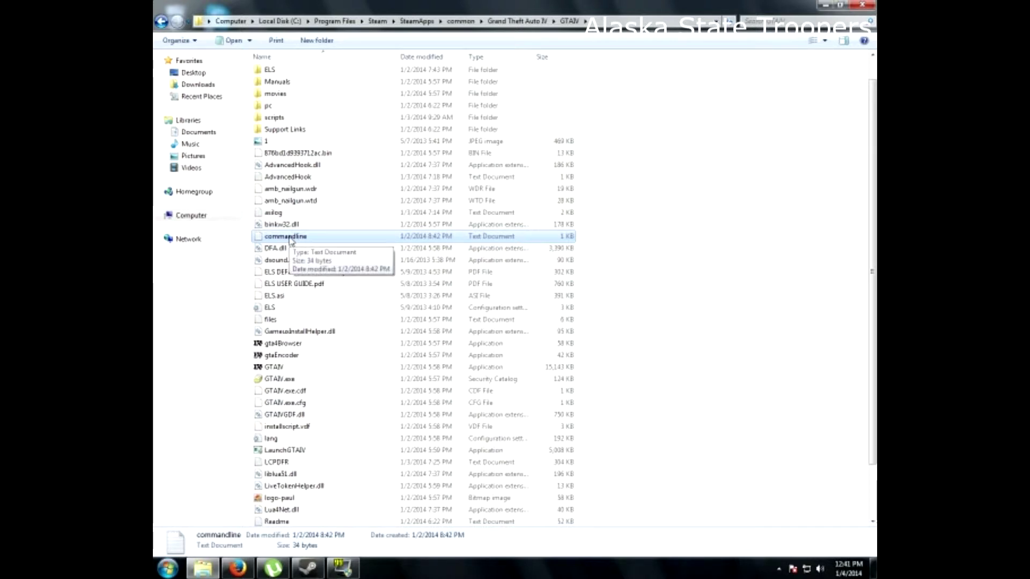
pyautogui.click(629, 277)
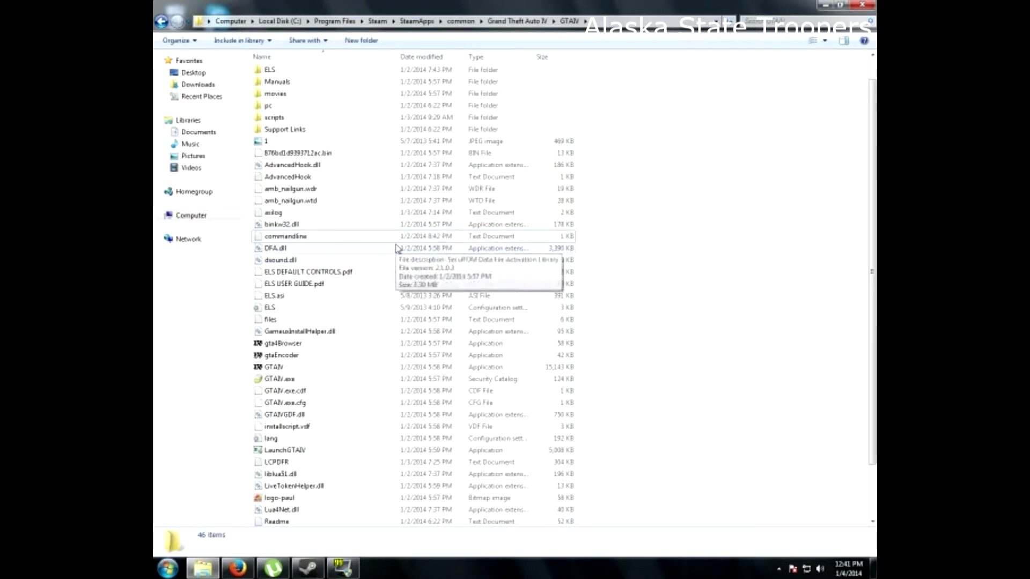
pyautogui.moveTo(396, 249)
pyautogui.click(303, 238)
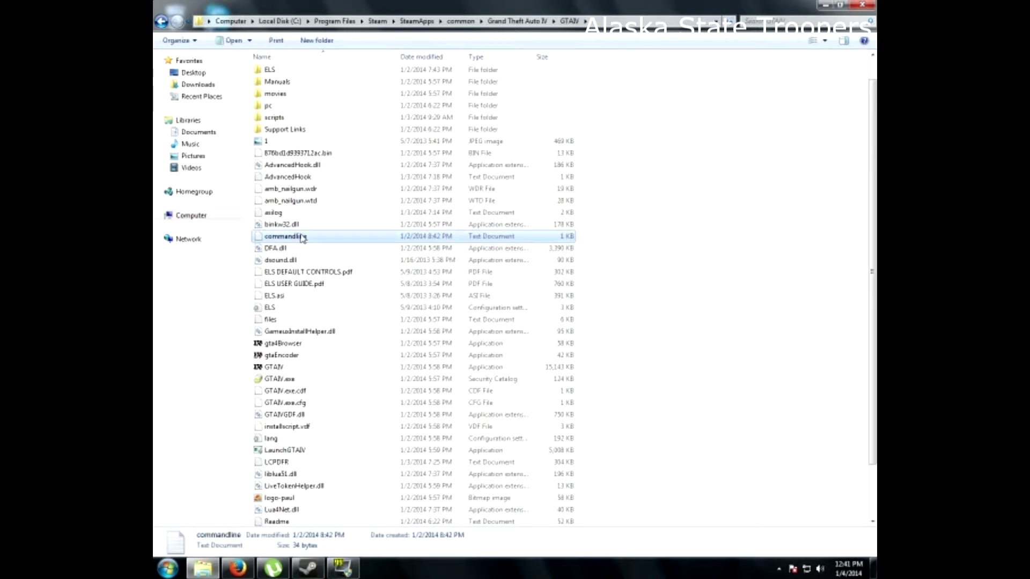
pyautogui.doubleClick(302, 238)
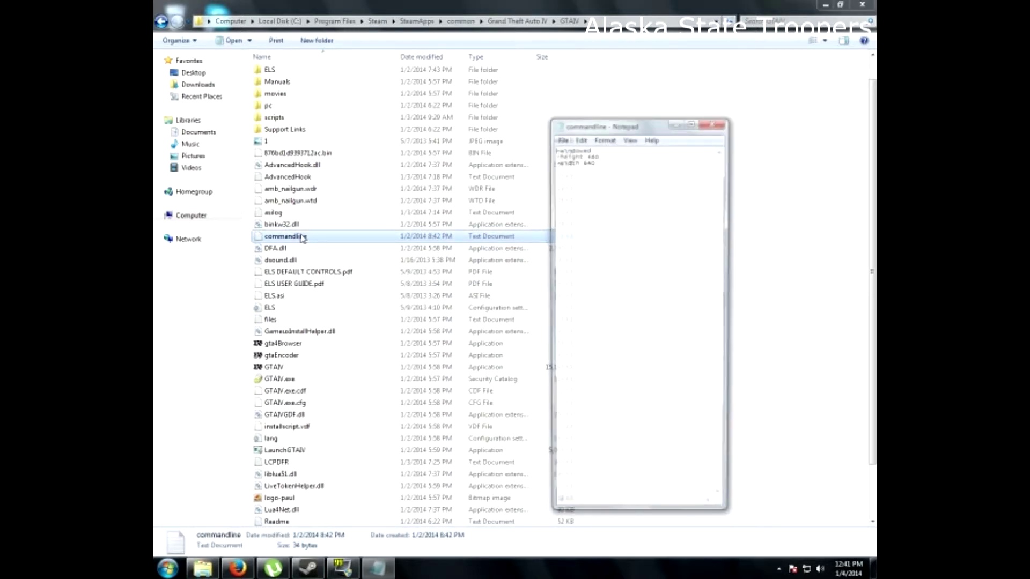
pyautogui.click(690, 124)
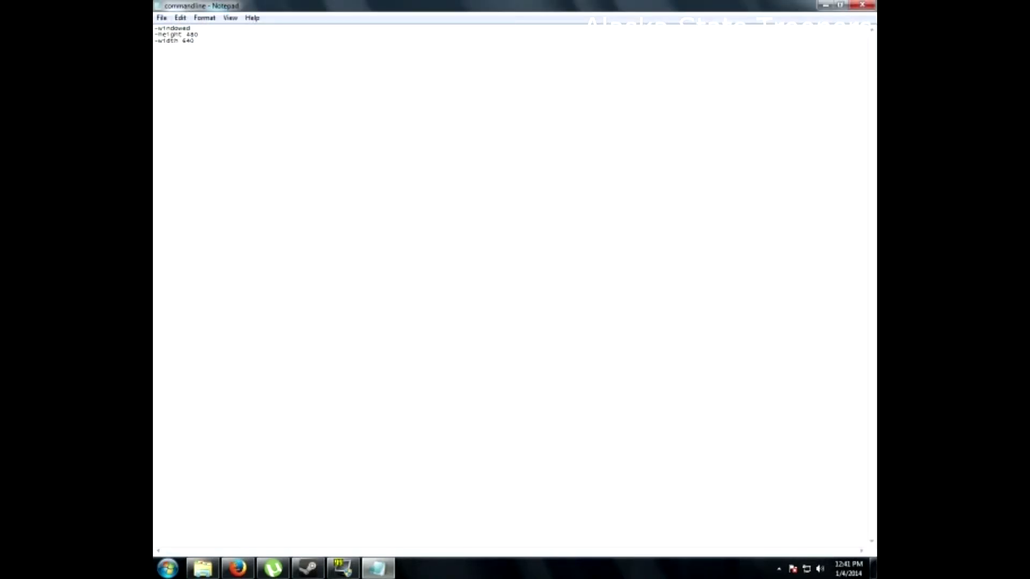
pyautogui.hotkey('ctrl', 'a')
pyautogui.hotkey('ctrl', 'a')
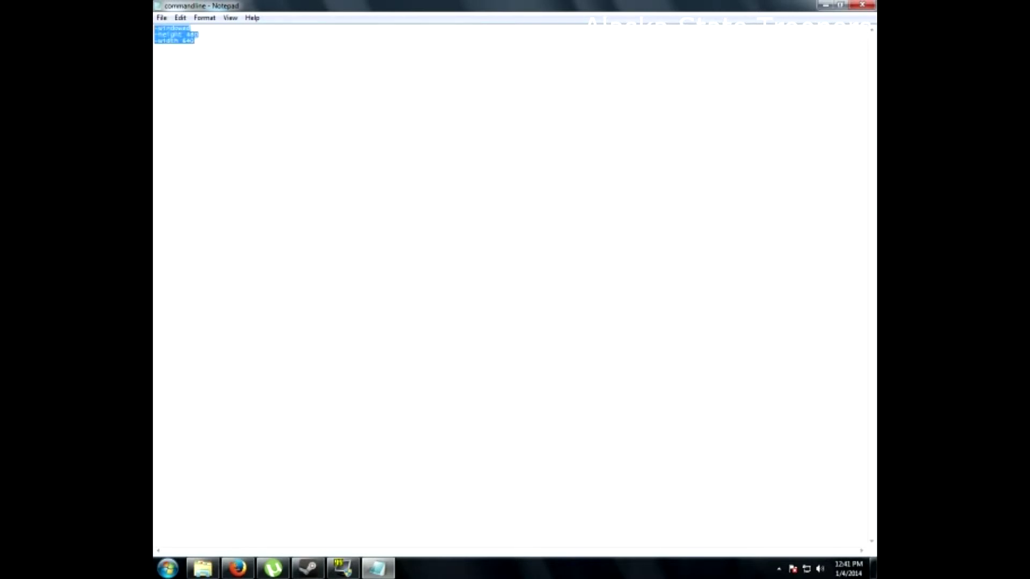
pyautogui.press('Right')
pyautogui.hotkey('ctrl', 'a')
pyautogui.press('Right')
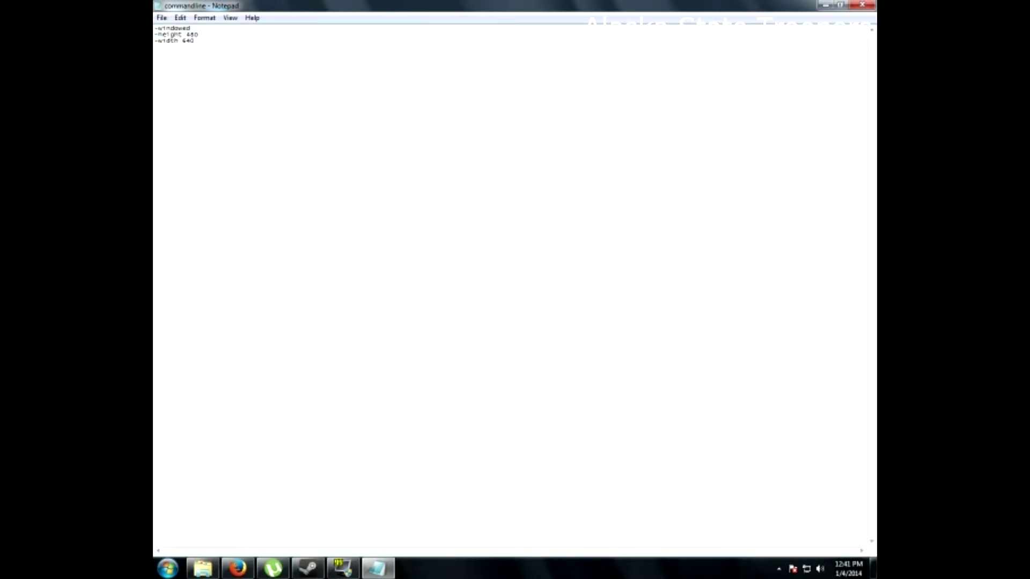
pyautogui.hotkey('shift', 'Up')
pyautogui.hotkey('shift', 'Up')
pyautogui.hotkey('shift', 'Down')
pyautogui.hotkey('shift', 'Down')
pyautogui.hotkey('ctrl', 'shift', 'Left')
pyautogui.hotkey('ctrl', 'shift', 'Left')
pyautogui.hotkey('ctrl', 'shift', 'Left')
pyautogui.press('Right')
pyautogui.click(862, 5)
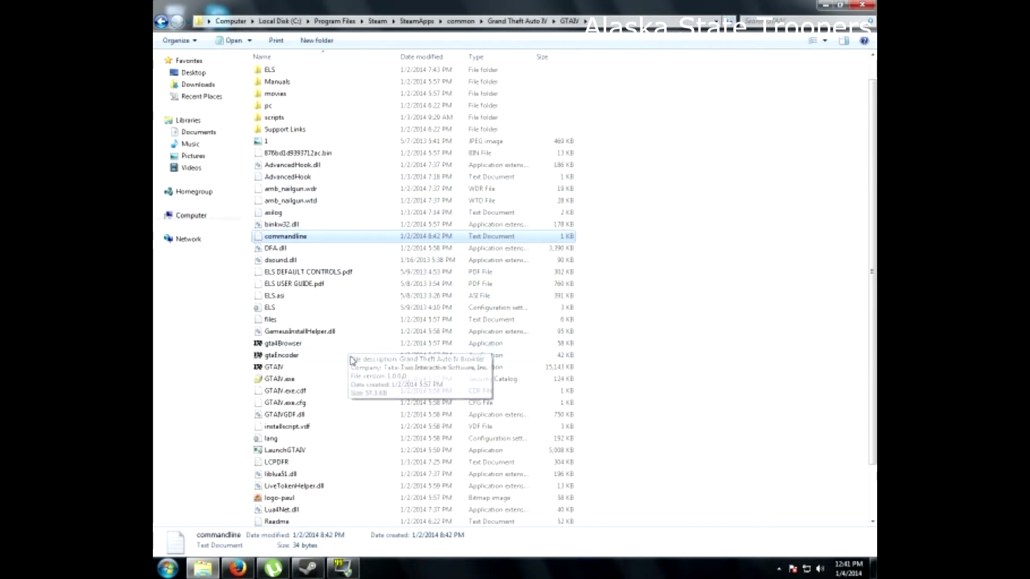
# Minimize the GTAIV Explorer window and drag a selection box across the empty desktop
pyautogui.click(823, 6)
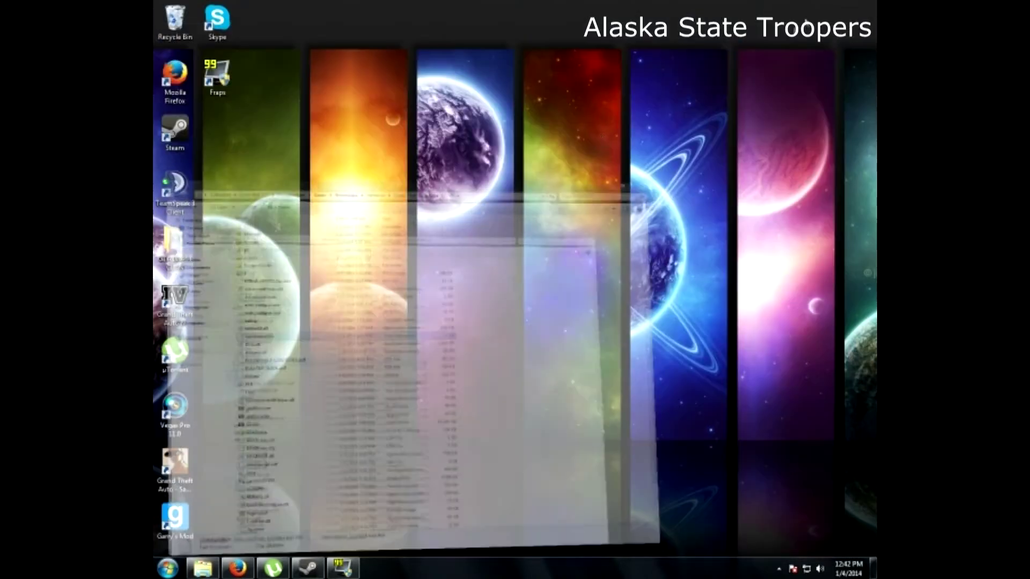
pyautogui.moveTo(349, 145)
pyautogui.mouseDown()
pyautogui.moveTo(493, 275)
pyautogui.moveTo(667, 379)
pyautogui.moveTo(701, 425)
pyautogui.moveTo(693, 420)
pyautogui.moveTo(711, 426)
pyautogui.mouseUp()
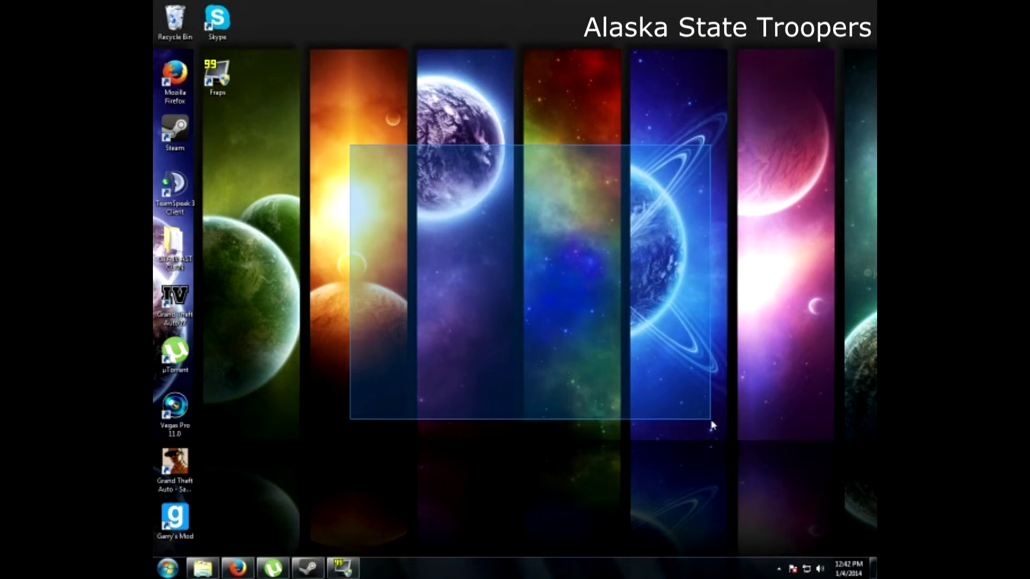
pyautogui.moveTo(711, 425); pyautogui.dragTo(711, 423)
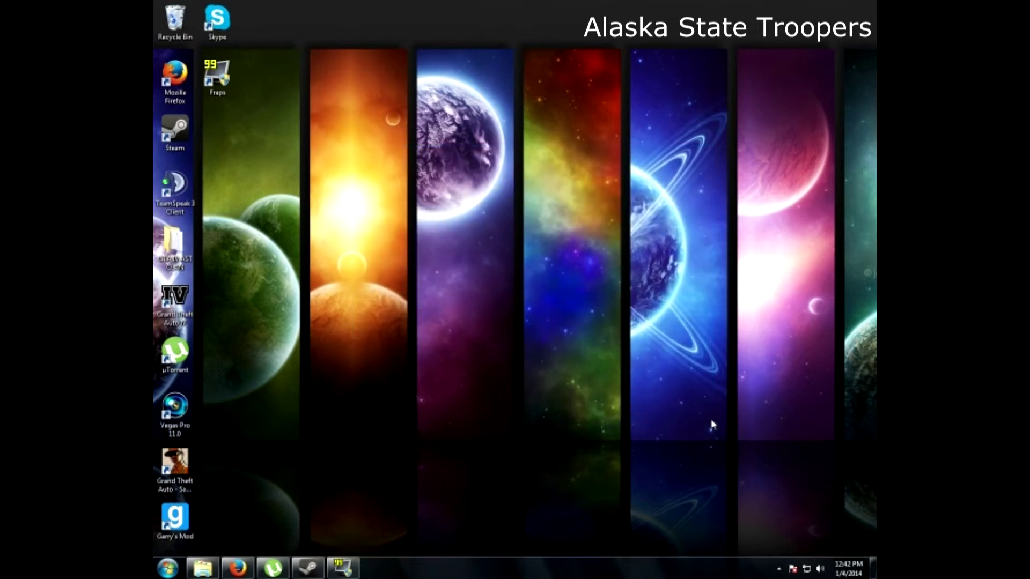